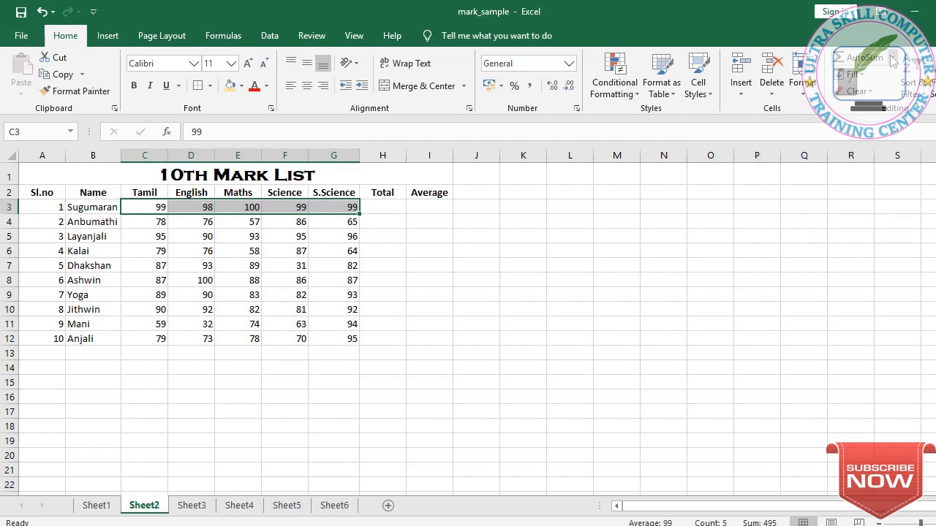
# Step: Use AutoSum to total the first student's five subject marks in the Total column
pyautogui.click(891, 58)
pyautogui.click(862, 77)
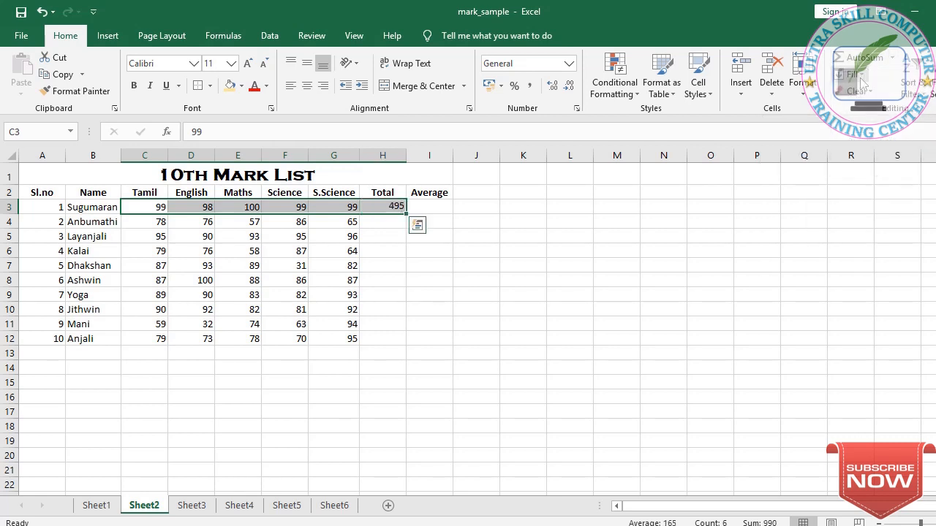
# Step: Fill the Total formula down into the second student's row
pyautogui.click(383, 224)
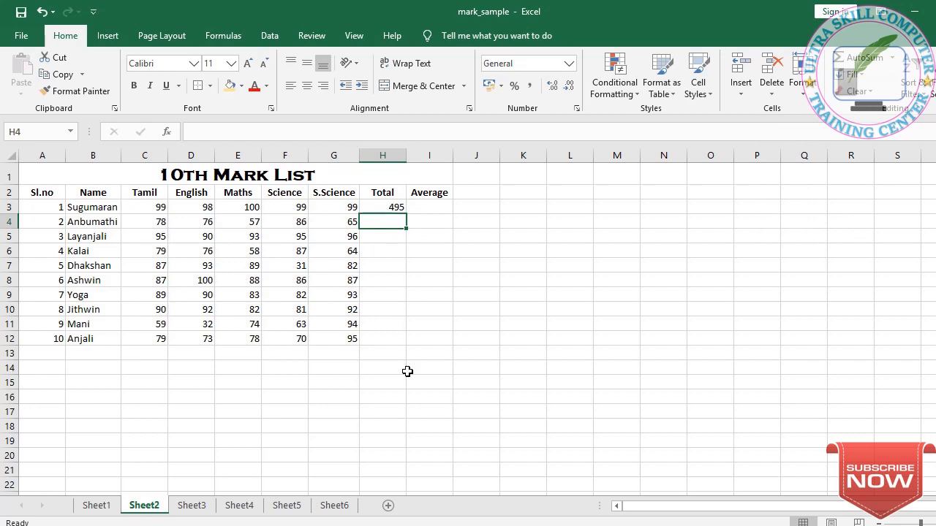
pyautogui.click(384, 238)
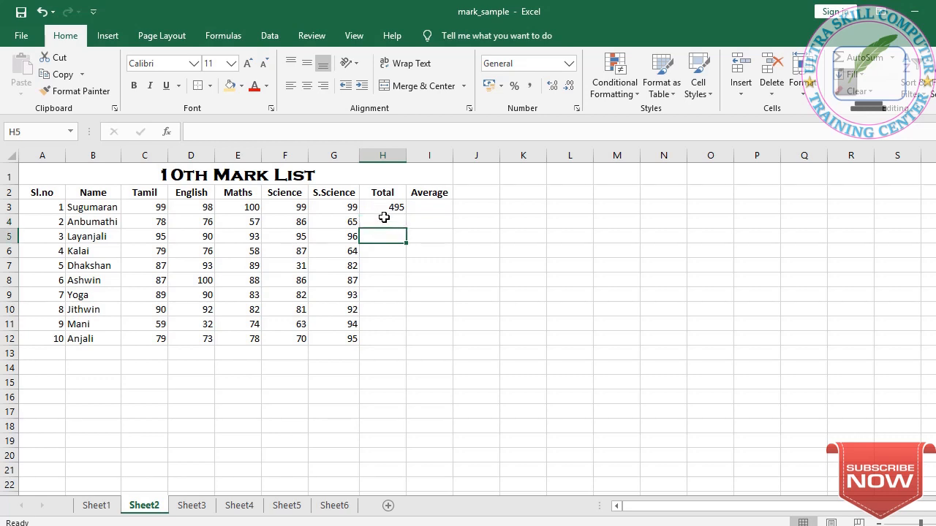
pyautogui.click(383, 218)
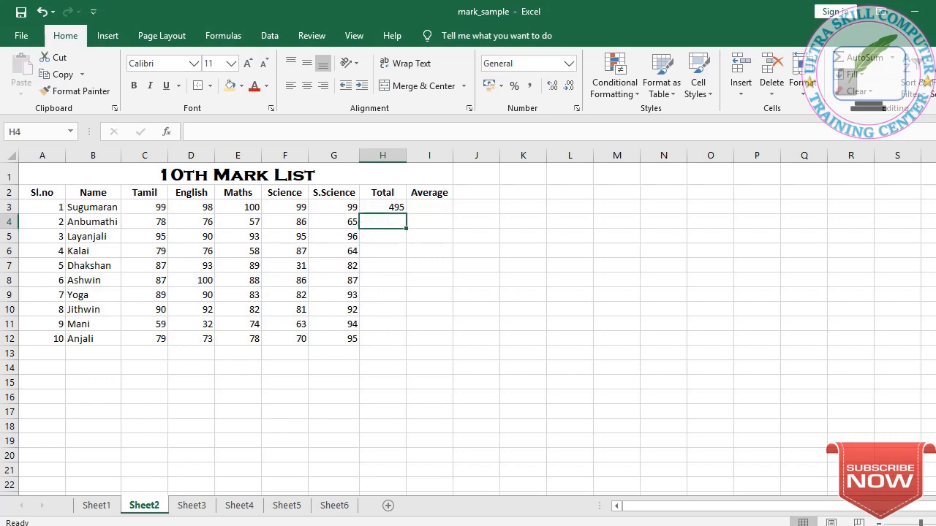
pyautogui.hotkey('ctrl', 'd')
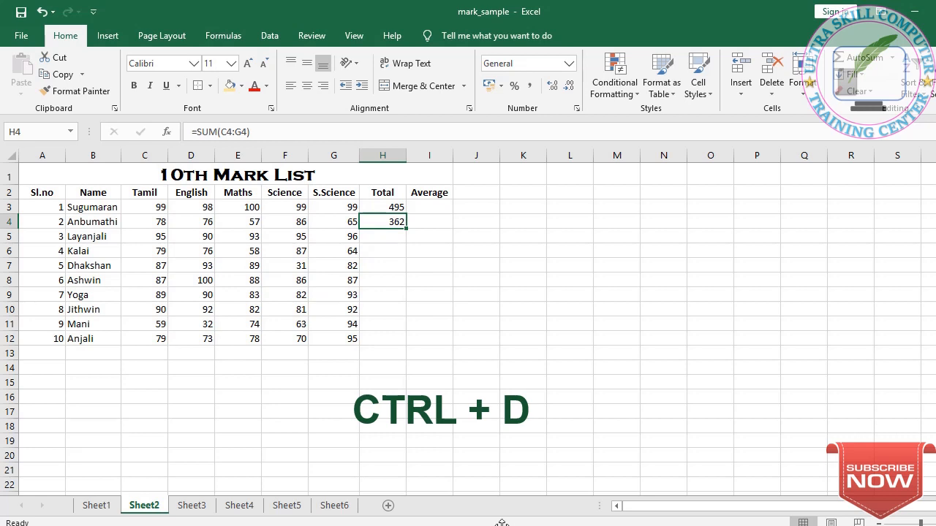
# Step: Compare the first two Total formulas and fill the Total formula down into the third student's row
pyautogui.click(385, 195)
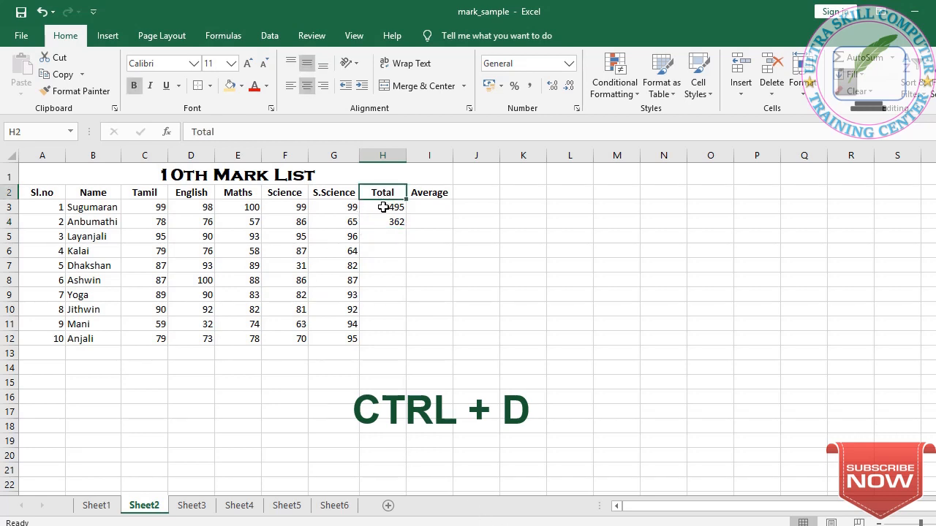
pyautogui.click(383, 207)
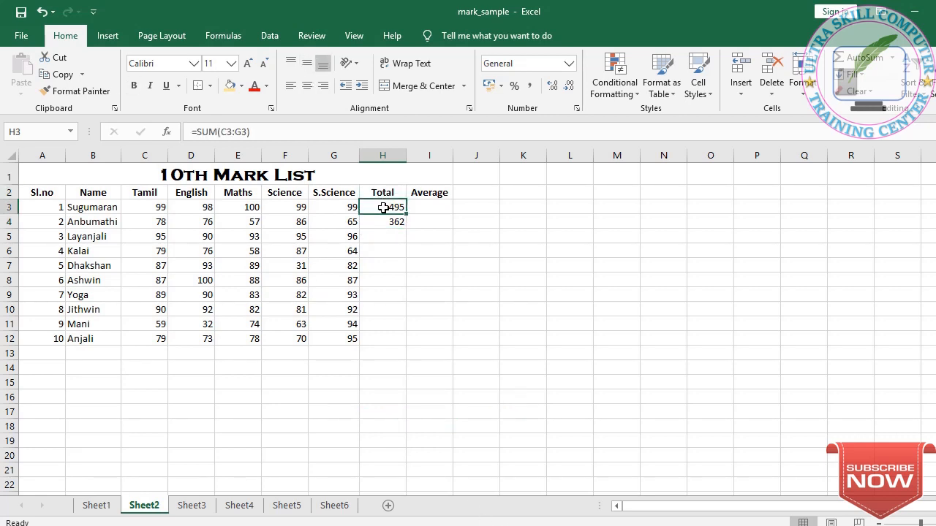
pyautogui.click(383, 219)
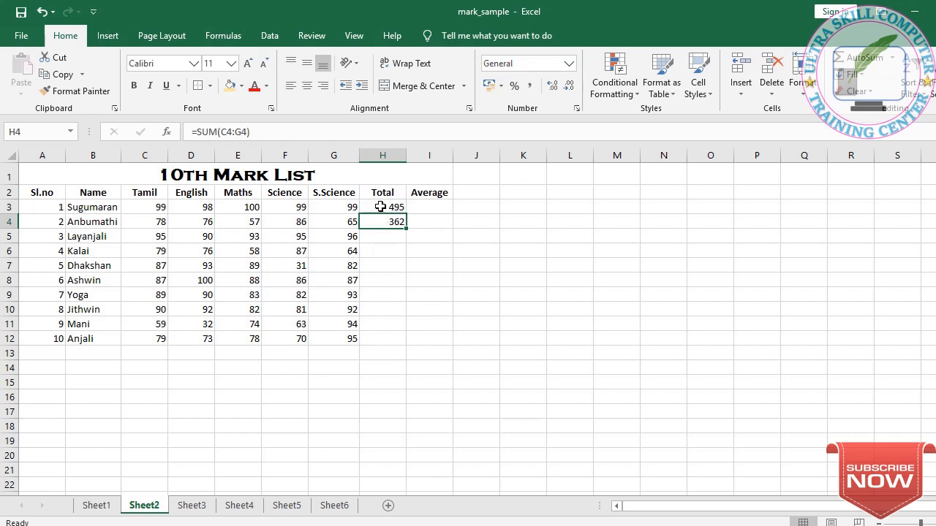
pyautogui.click(380, 207)
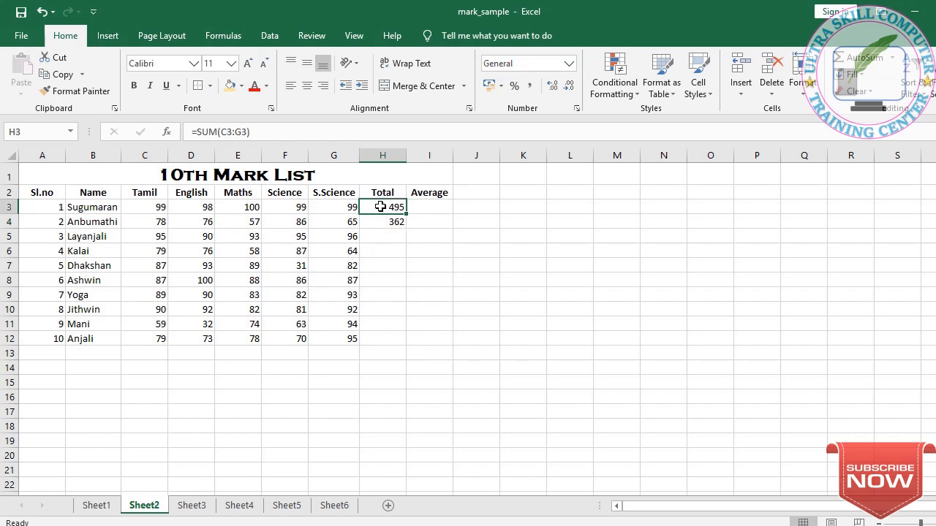
pyautogui.click(381, 222)
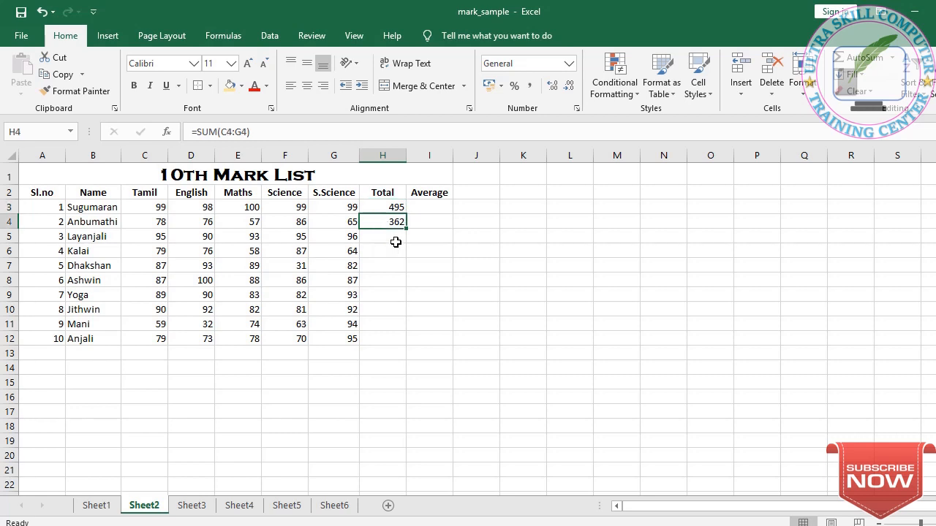
pyautogui.click(397, 237)
pyautogui.hotkey('ctrl', 'd')
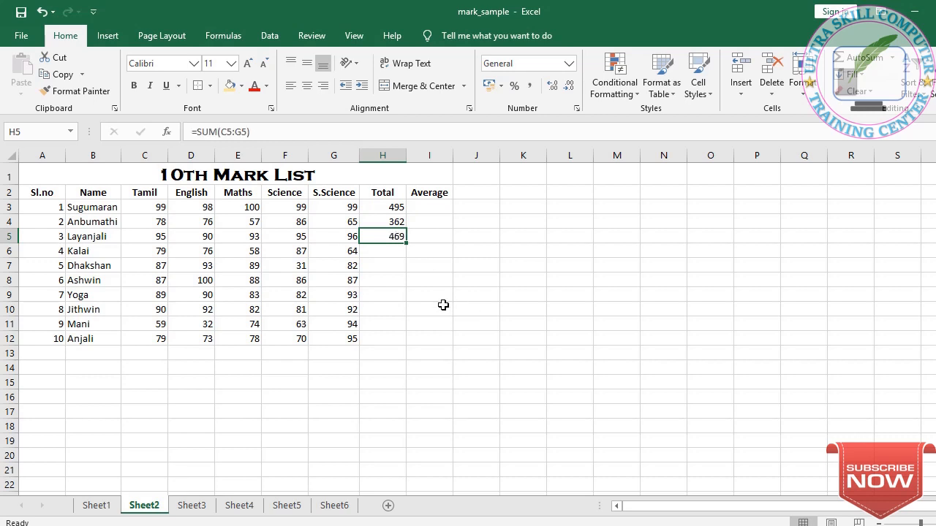
# Step: Fill the Total formula down through the remaining students to row 12
pyautogui.click(386, 251)
pyautogui.click(398, 240)
pyautogui.moveTo(407, 244); pyautogui.dragTo(388, 338)
pyautogui.hotkey('ctrl', 'd')
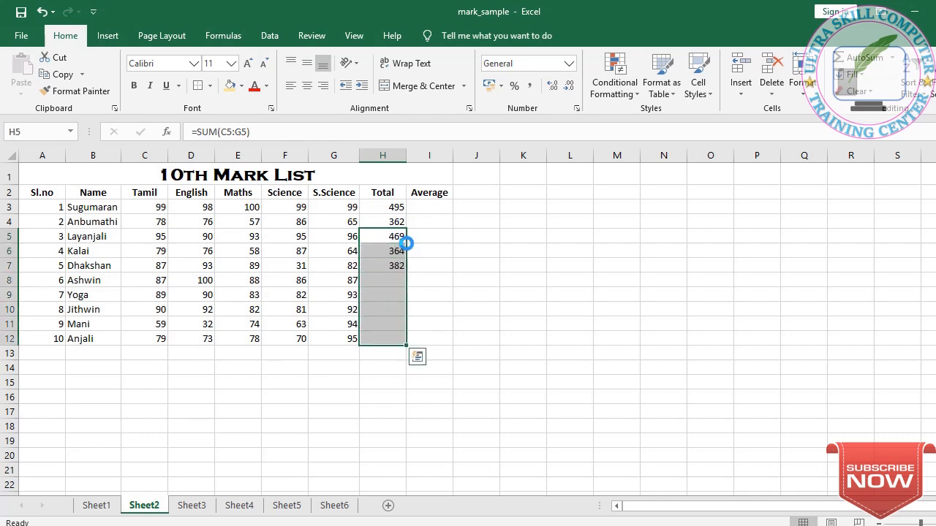
pyautogui.click(521, 308)
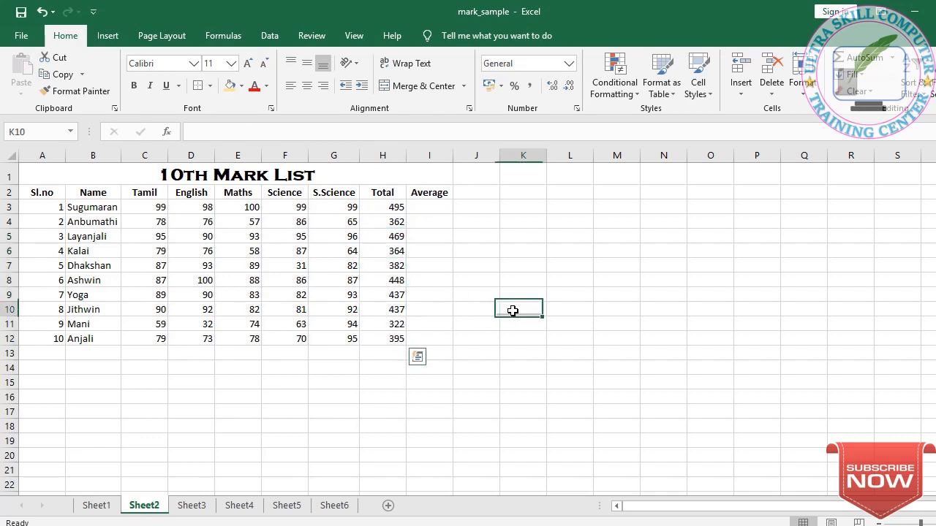
# Step: Enter =AVERAGE(C3:G3) in the first student's Average cell, picking AVERAGE from the function suggestions
pyautogui.click(429, 207)
pyautogui.write('=AVERAG')
pyautogui.press('BackSpace')
pyautogui.press('BackSpace')
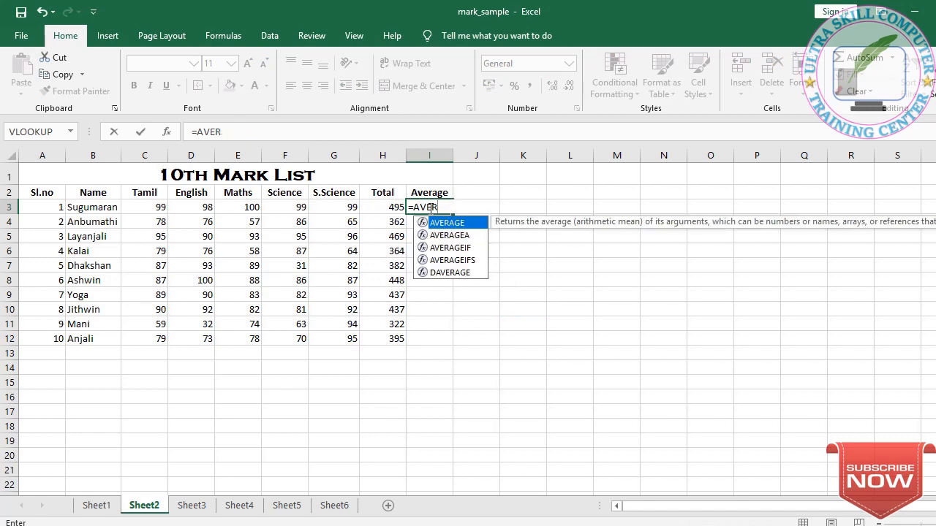
pyautogui.press('BackSpace')
pyautogui.write('r')
pyautogui.press('Down')
pyautogui.press('Down')
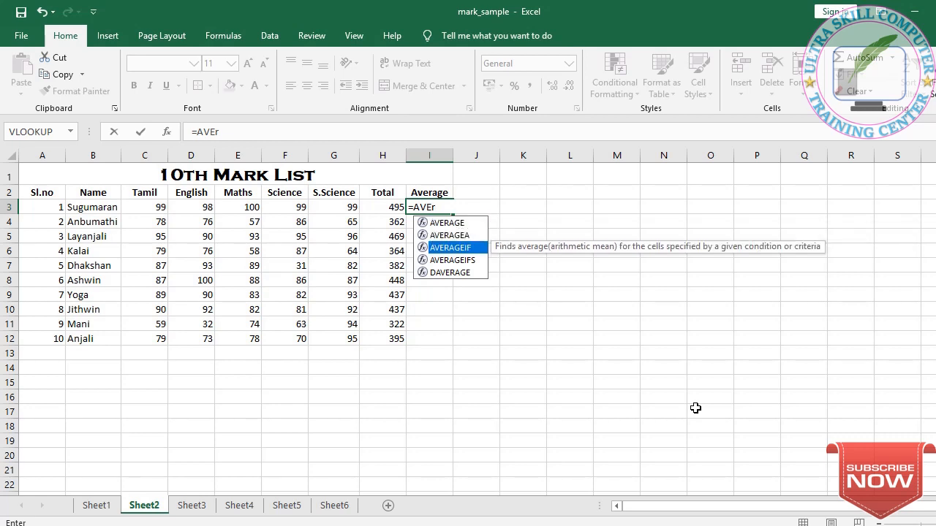
pyautogui.press('Down')
pyautogui.press('Up')
pyautogui.press('Up')
pyautogui.press('Up')
pyautogui.press('Tab')
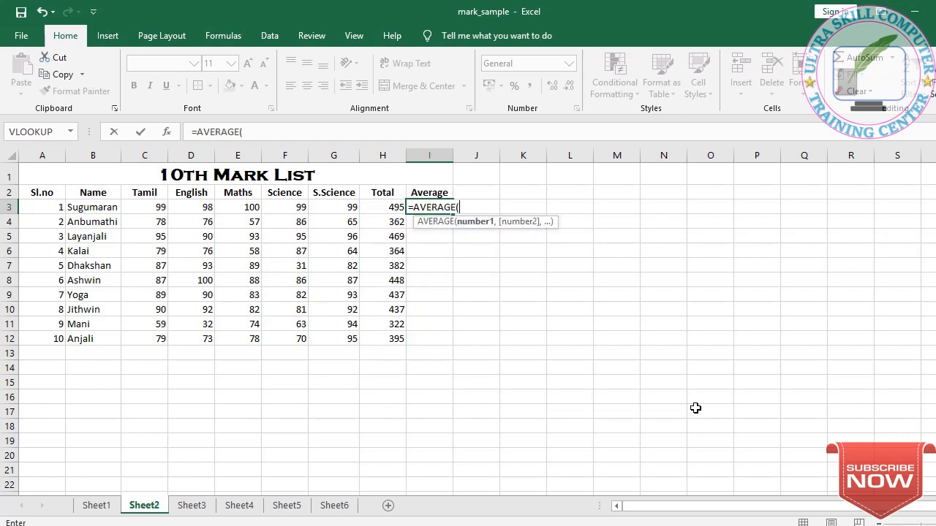
pyautogui.write('c3')
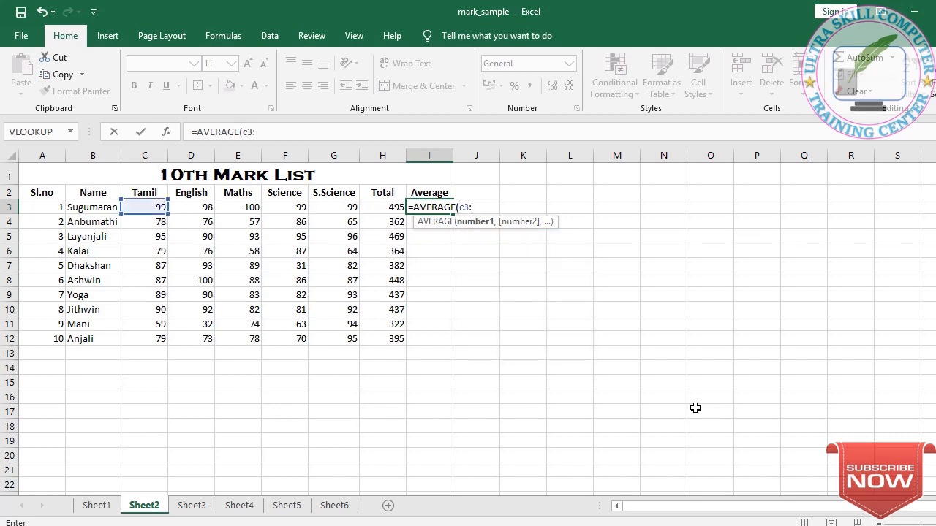
pyautogui.write(':g3)')
pyautogui.hotkey('ctrl', 'Return')
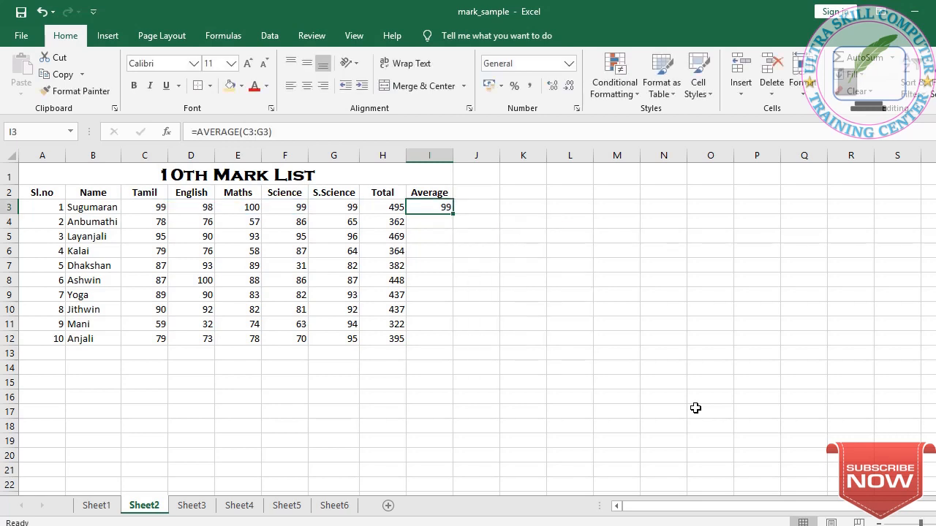
# Step: Fill the Average formula down from I3 through I12
pyautogui.hotkey('shift', 'Down')
pyautogui.hotkey('shift', 'Down')
pyautogui.hotkey('shift', 'Down')
pyautogui.hotkey('shift', 'Down')
pyautogui.hotkey('shift', 'Down')
pyautogui.hotkey('shift', 'Down')
pyautogui.hotkey('shift', 'Down')
pyautogui.hotkey('shift', 'Down')
pyautogui.hotkey('shift', 'Down')
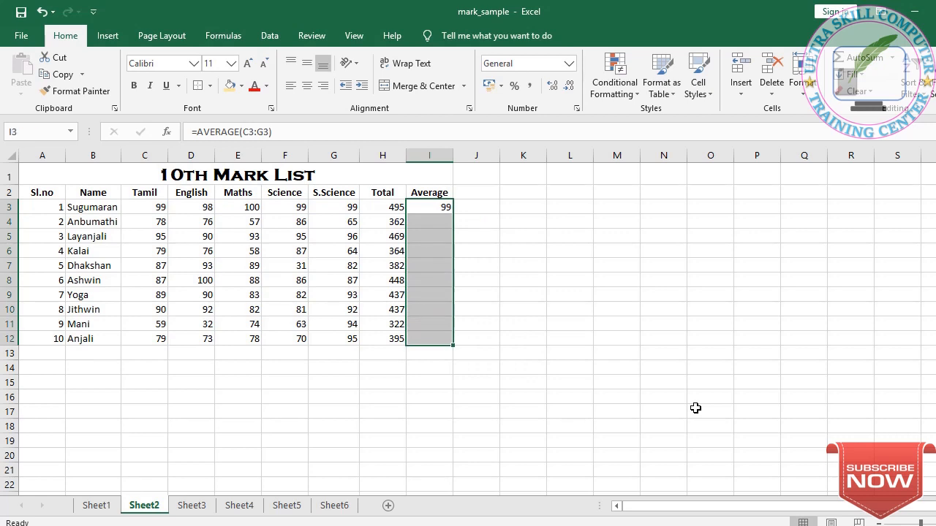
pyautogui.hotkey('ctrl', 'd')
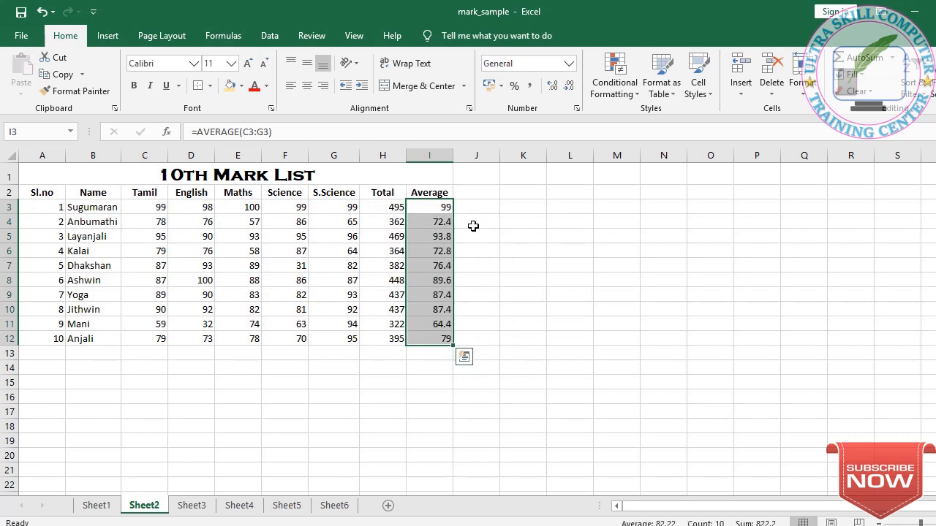
# Step: Add the column heading Result in J2
pyautogui.click(483, 188)
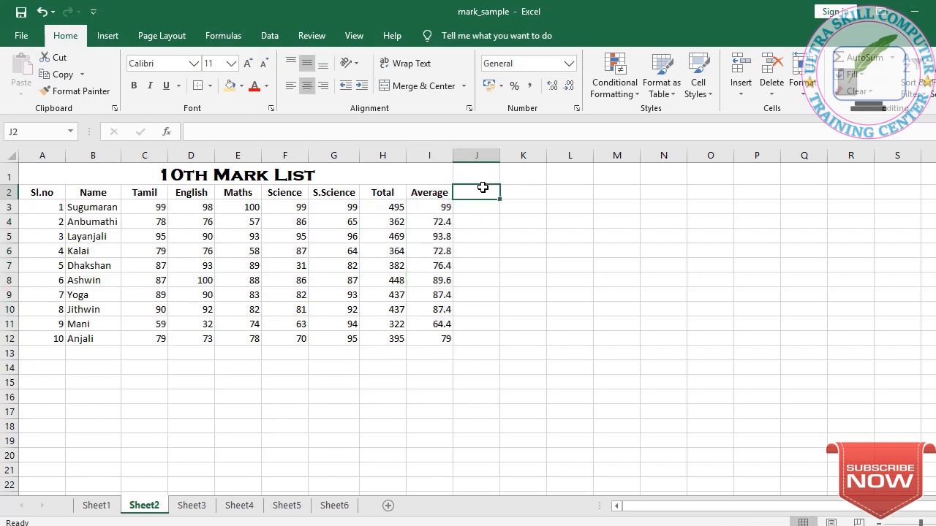
pyautogui.write('Result')
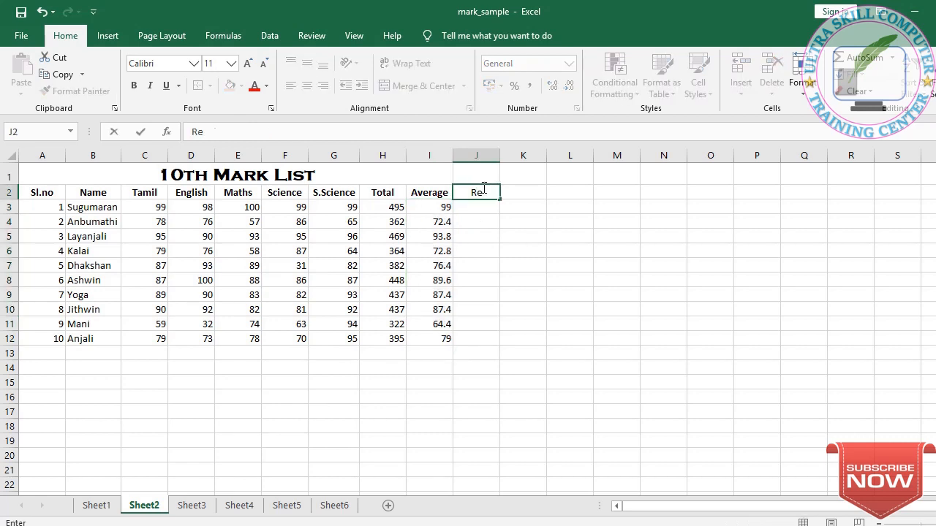
pyautogui.press('Return')
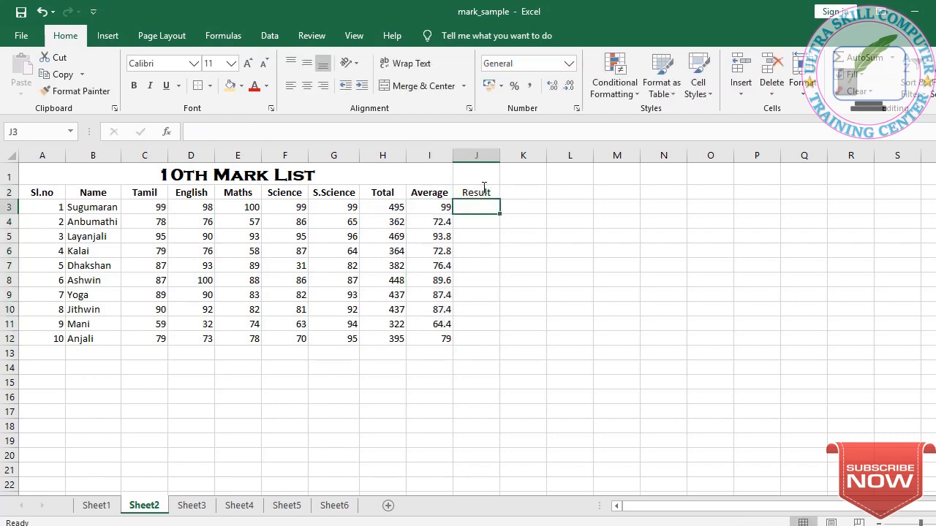
# Step: Enter =IF(C3>=35,"Pass","Fail") in the first student's Result cell, referencing the Tamil mark C3
pyautogui.write('=if(')
pyautogui.click(151, 209)
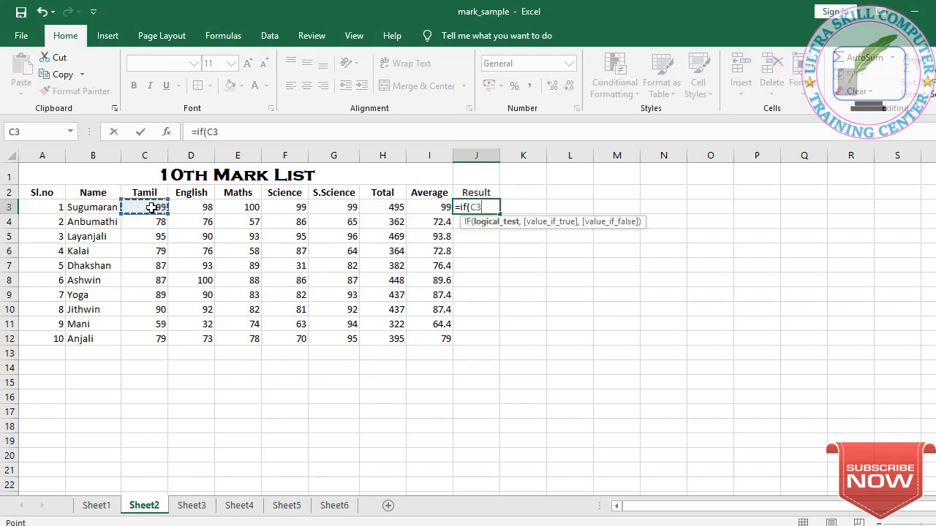
pyautogui.write('>=35')
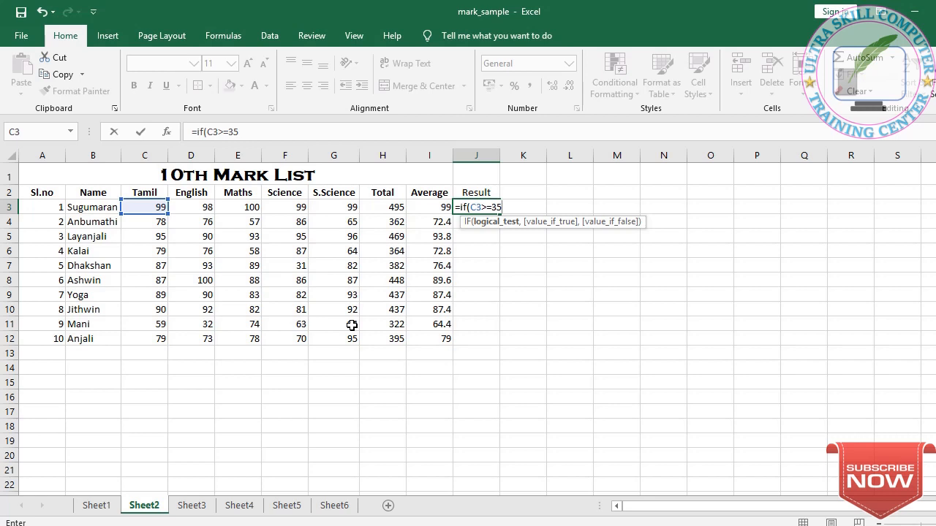
pyautogui.press('BackSpace')
pyautogui.press('BackSpace')
pyautogui.write('34')
pyautogui.press('BackSpace')
pyautogui.press('BackSpace')
pyautogui.write('=35')
pyautogui.write(',')
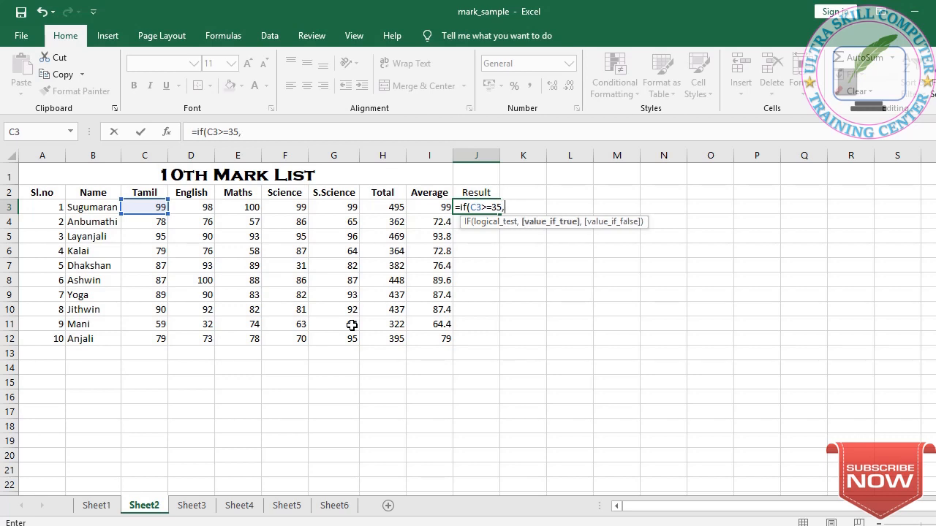
pyautogui.write('"Pass",')
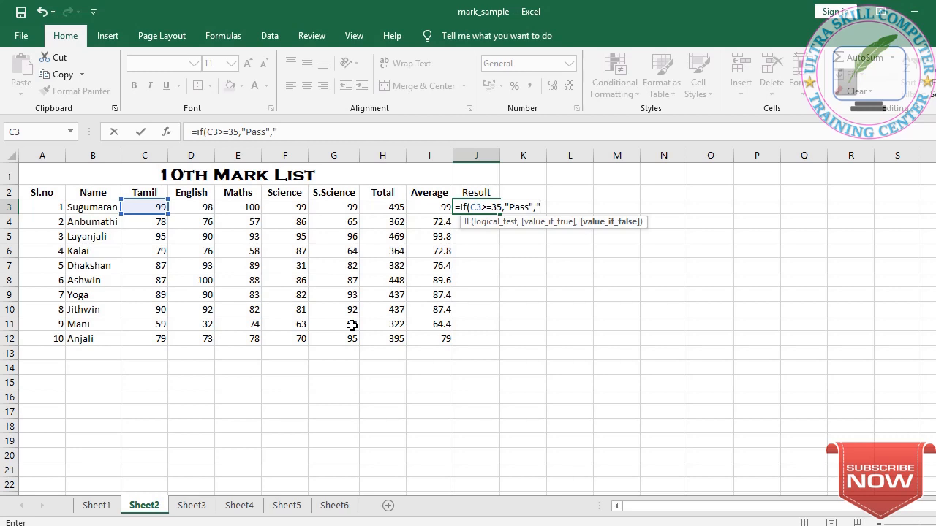
pyautogui.write('"Fail")')
pyautogui.press('Return')
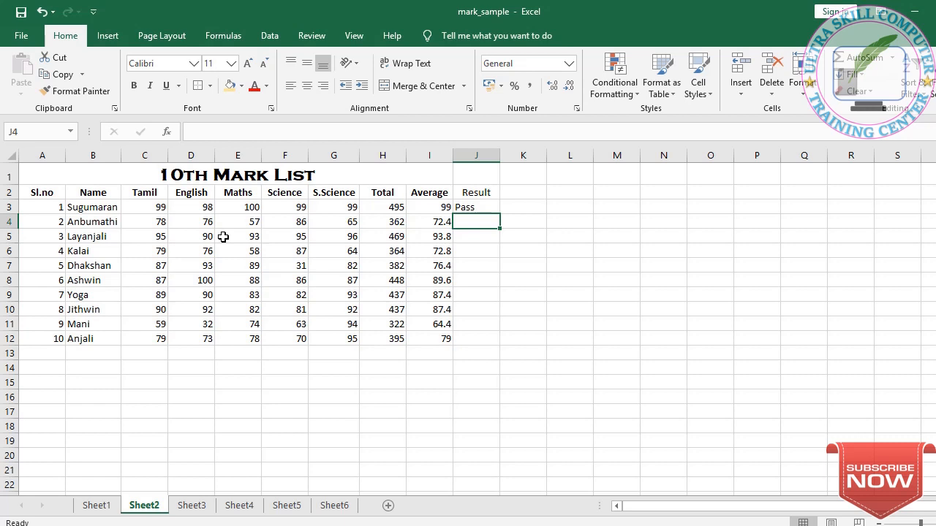
# Step: Change the first student's Science mark to 32
pyautogui.click(156, 208)
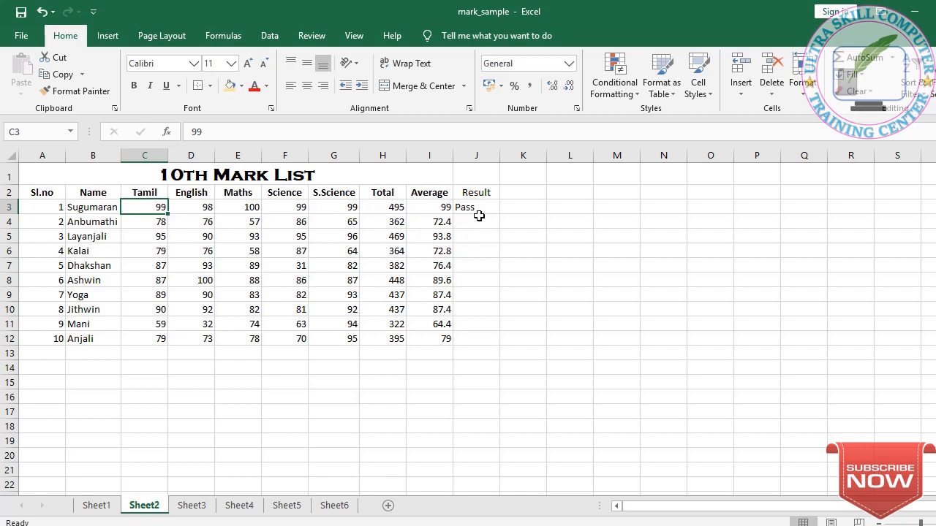
pyautogui.click(279, 207)
pyautogui.write('32')
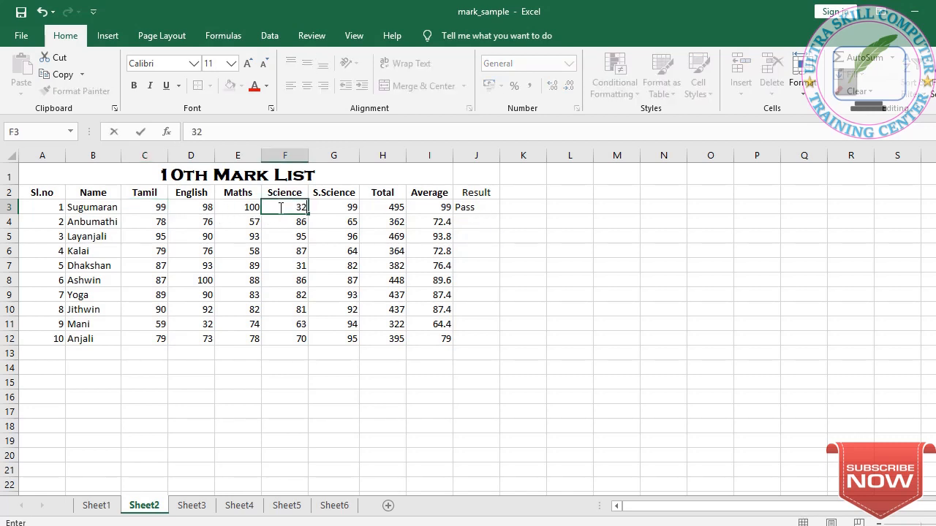
pyautogui.press('Return')
# Step: Edit the first student's Result formula to =IF(AND(C3>=35,D3>=35,E3>=35,F3>=35,G3>=35),"Pass","Fail") so all five marks are tested
pyautogui.click(481, 206)
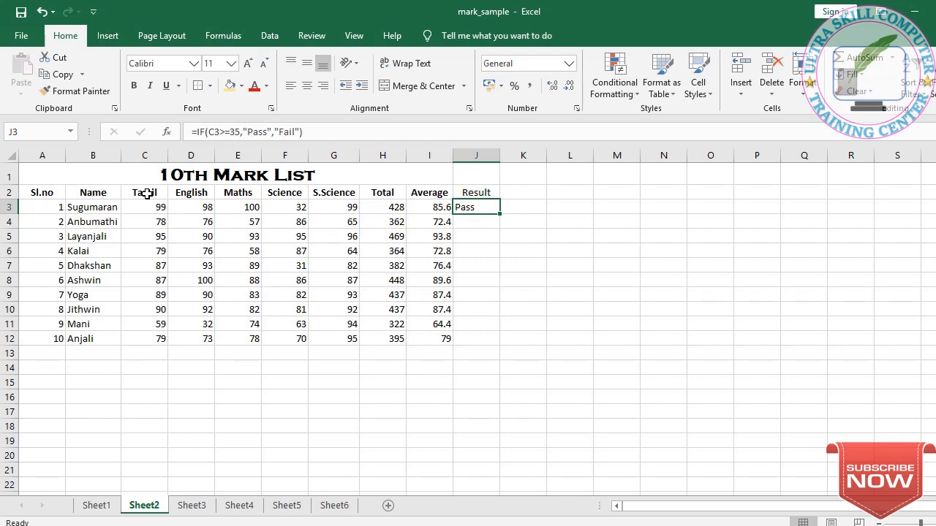
pyautogui.click(300, 207)
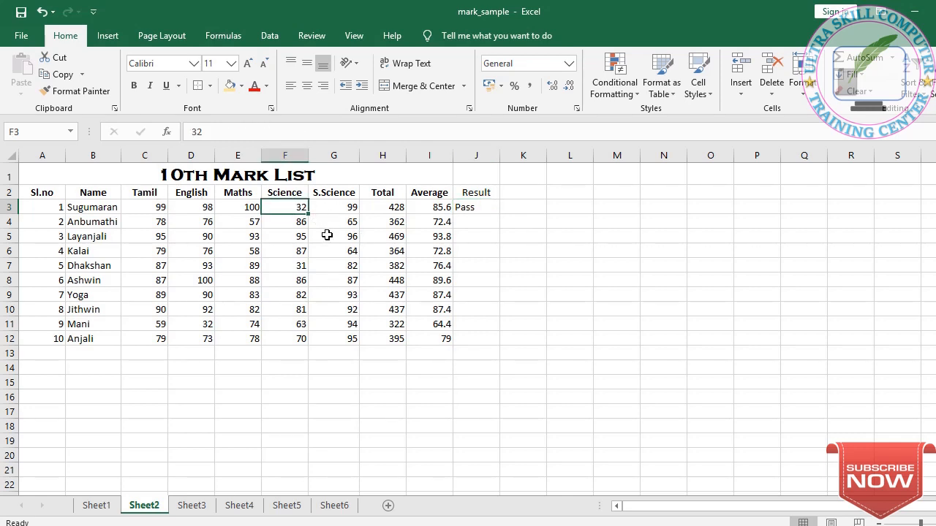
pyautogui.click(468, 210)
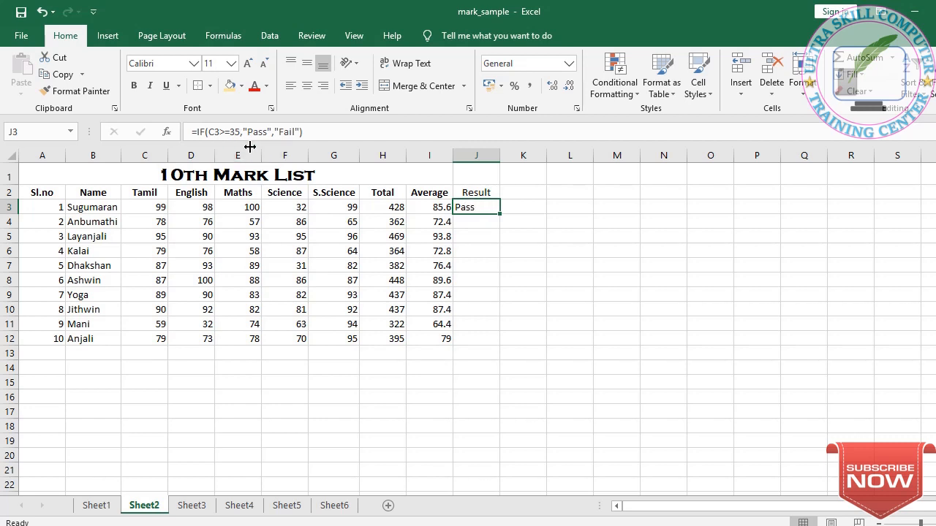
pyautogui.click(210, 132)
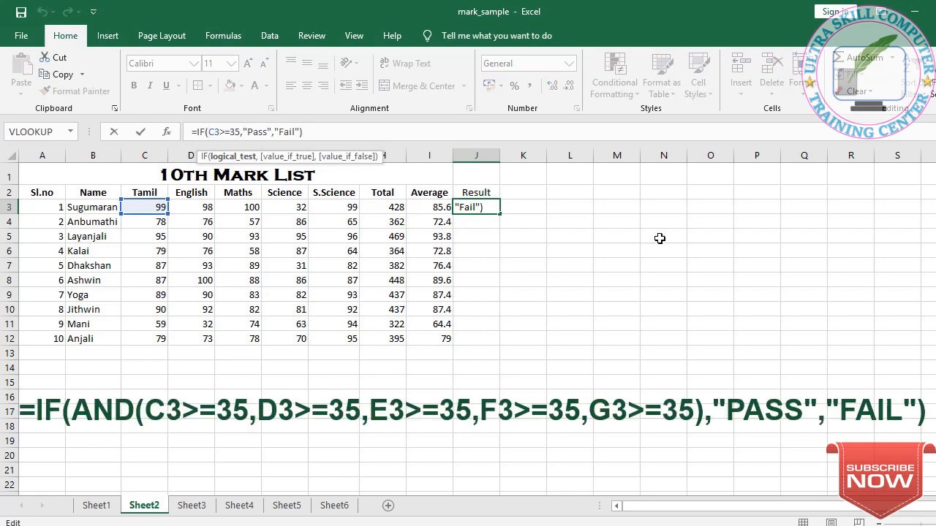
pyautogui.write('and(C3>=35')
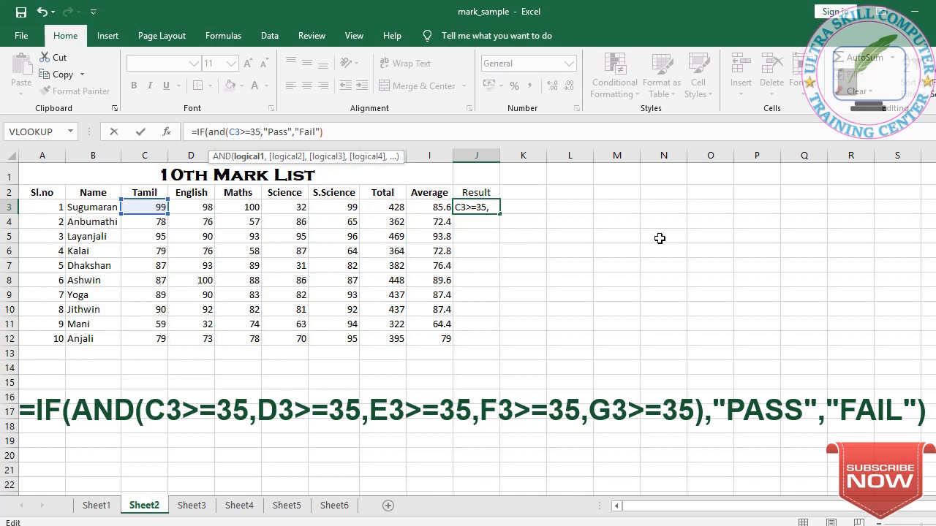
pyautogui.write(',')
pyautogui.write('d3')
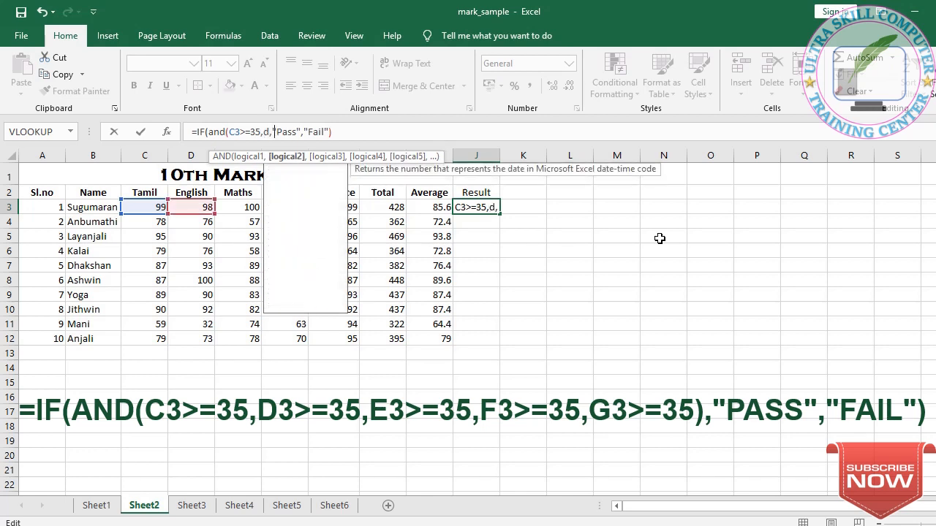
pyautogui.write('>')
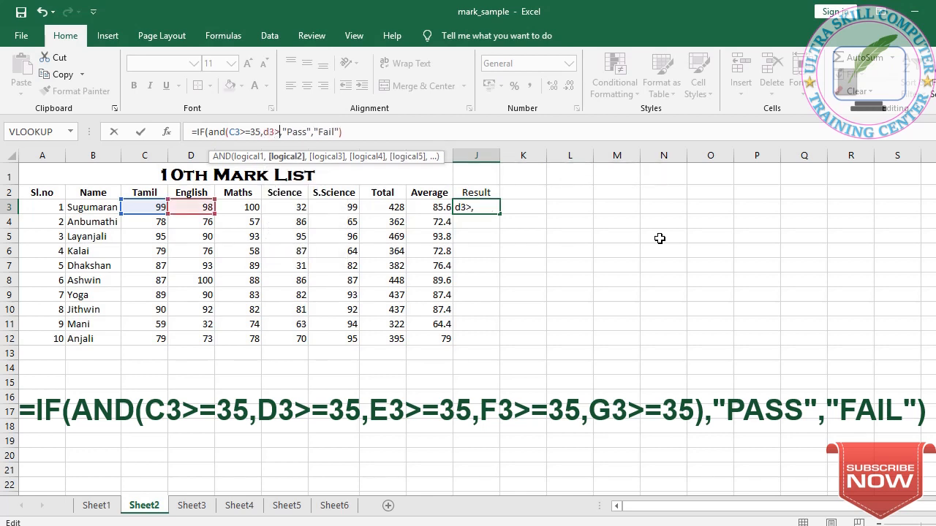
pyautogui.write('=35')
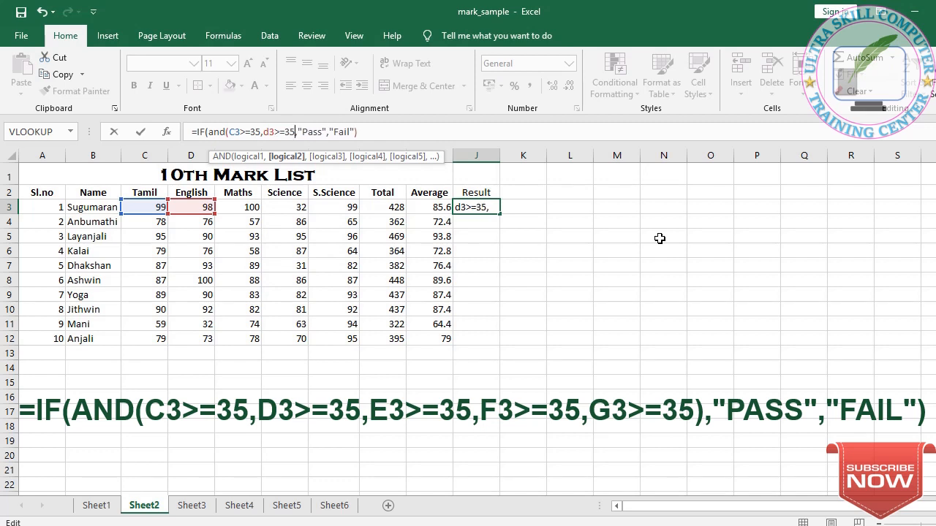
pyautogui.write(',')
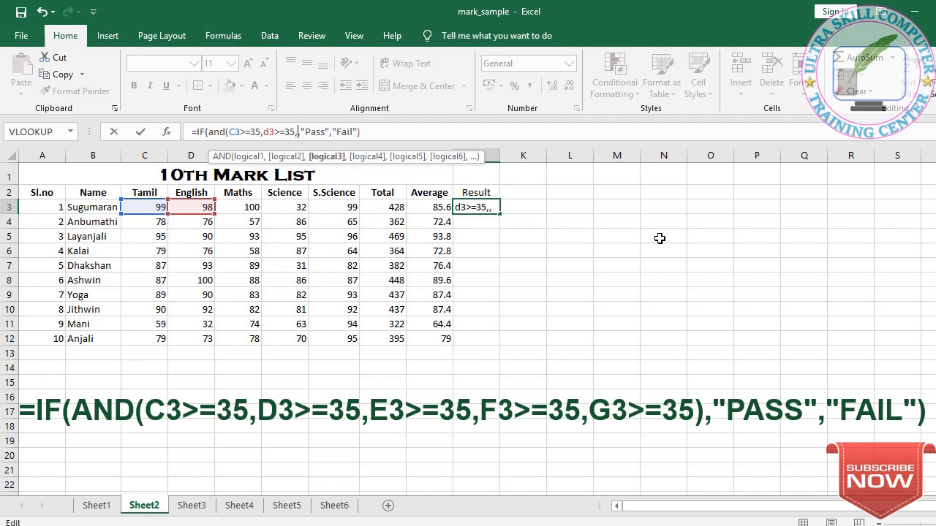
pyautogui.write('e3')
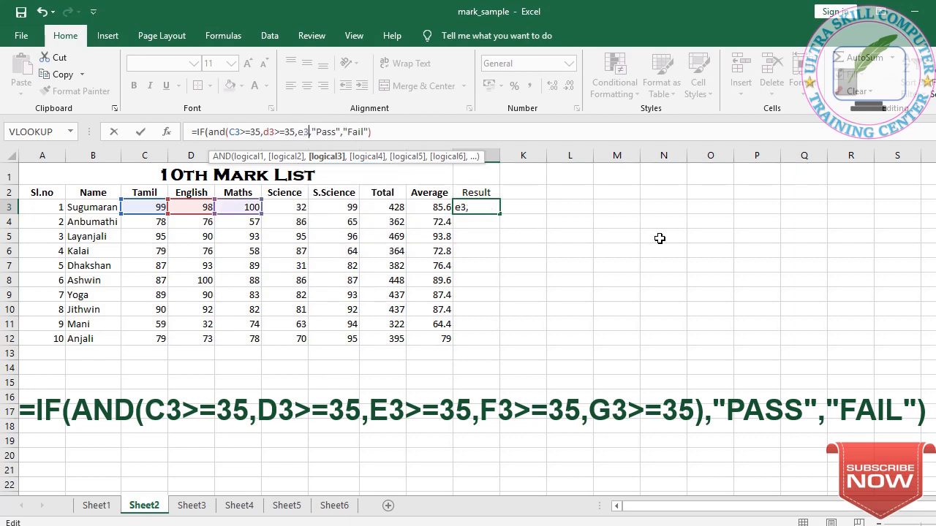
pyautogui.write('>=35,f')
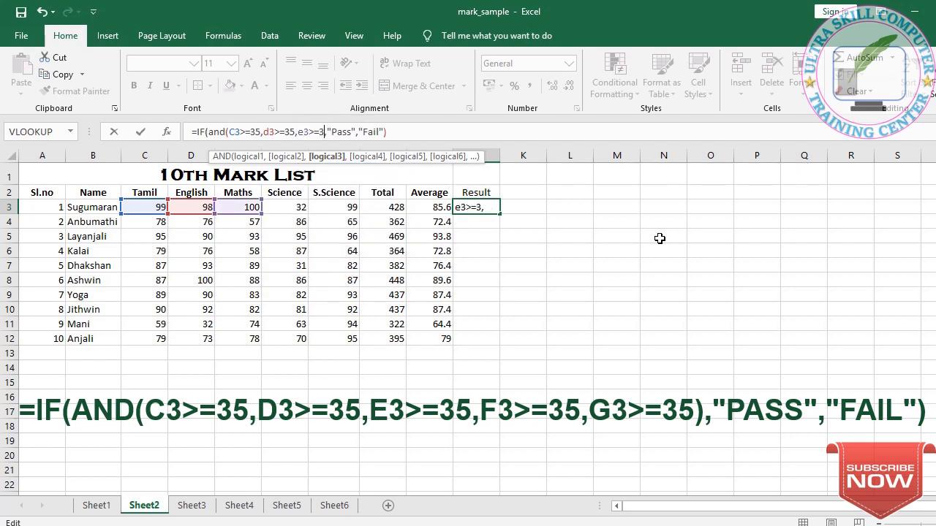
pyautogui.write('3')
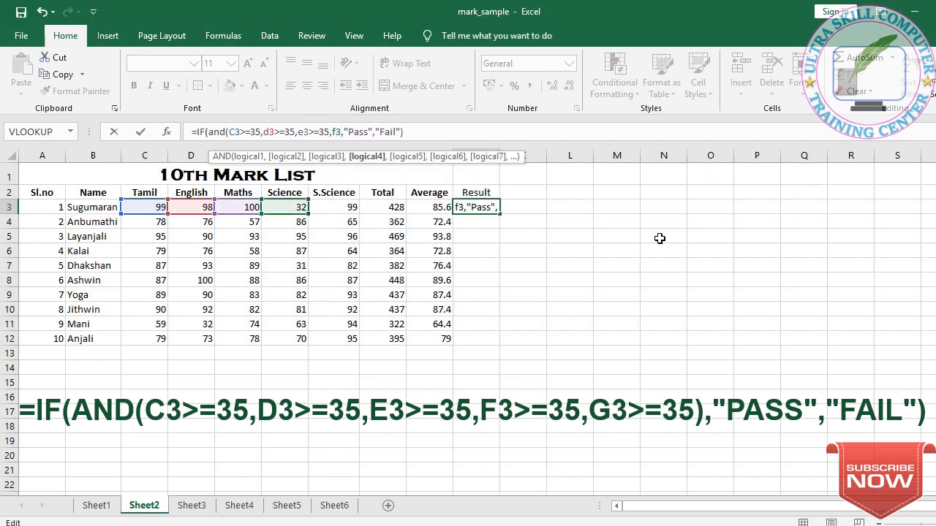
pyautogui.write('>=35,')
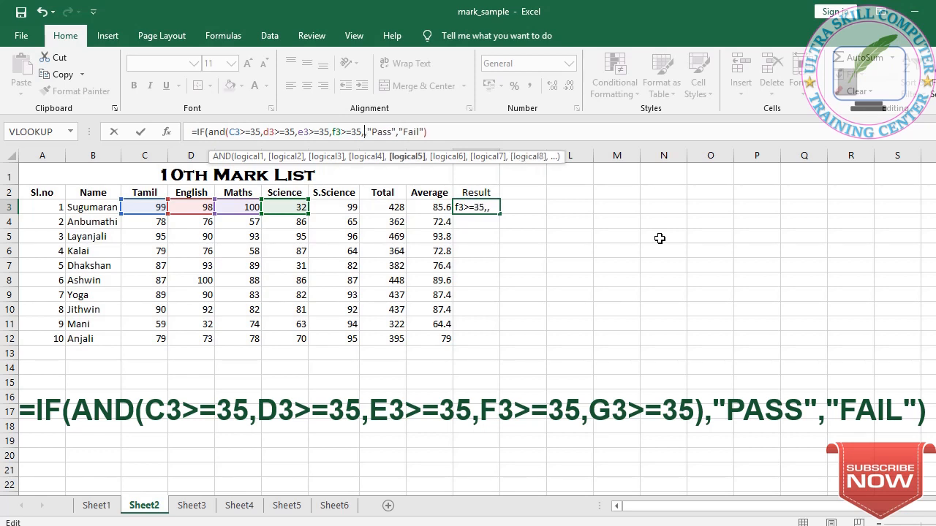
pyautogui.write('g3')
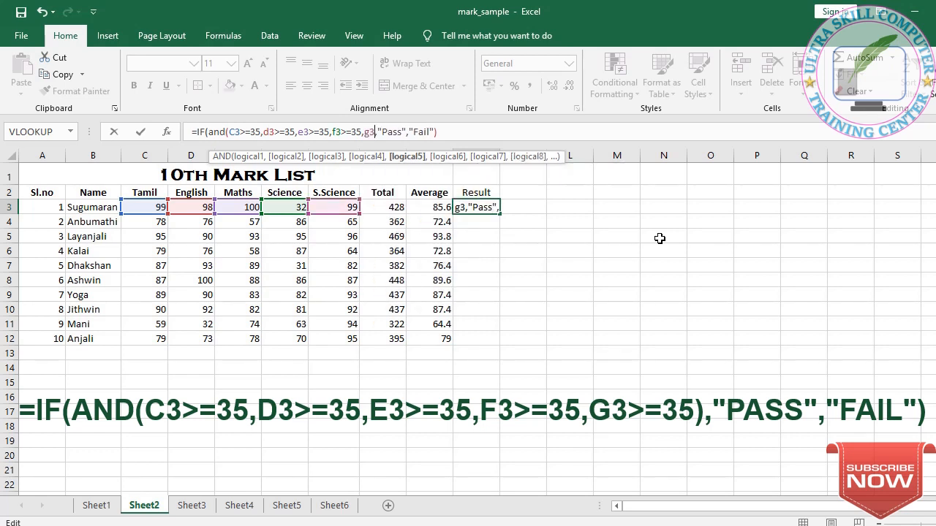
pyautogui.write('>=35')
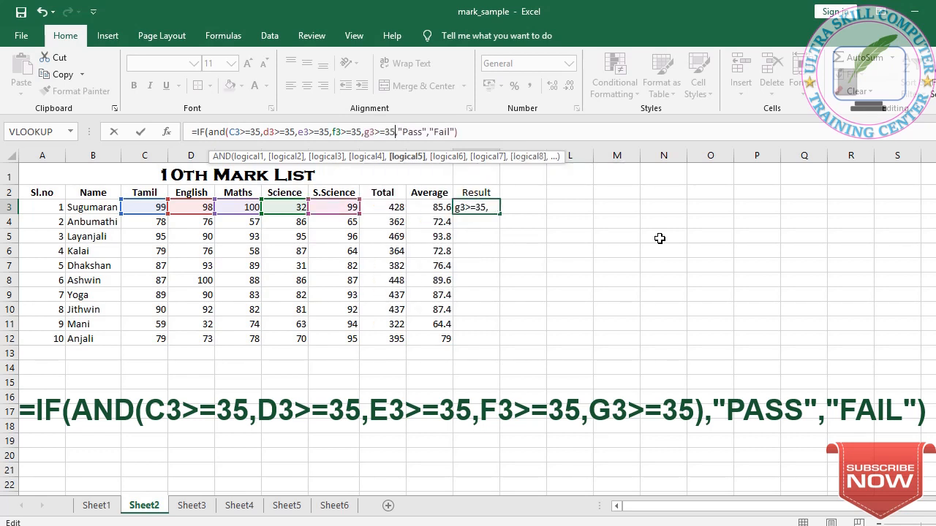
pyautogui.write(')')
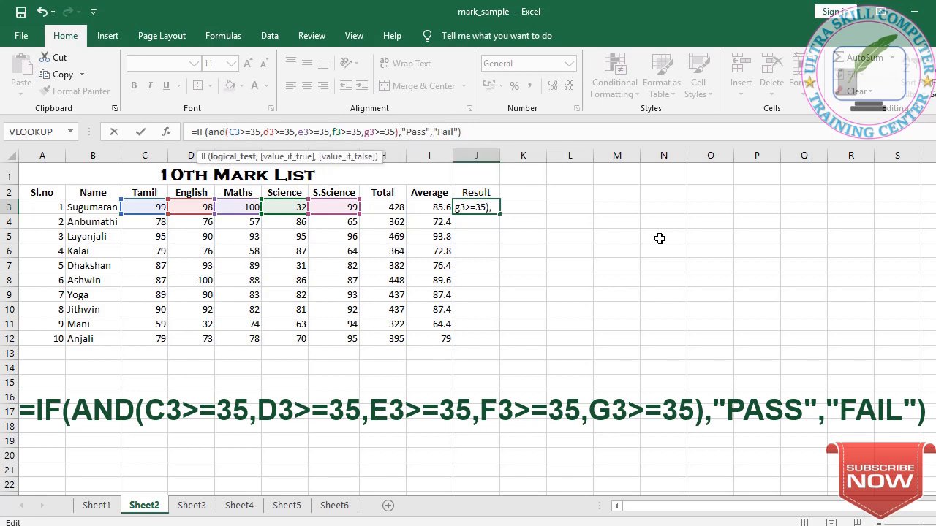
pyautogui.press('Right')
pyautogui.press('Right')
pyautogui.press('Right')
pyautogui.press('Right')
pyautogui.press('Right')
pyautogui.press('Right')
pyautogui.press('Right')
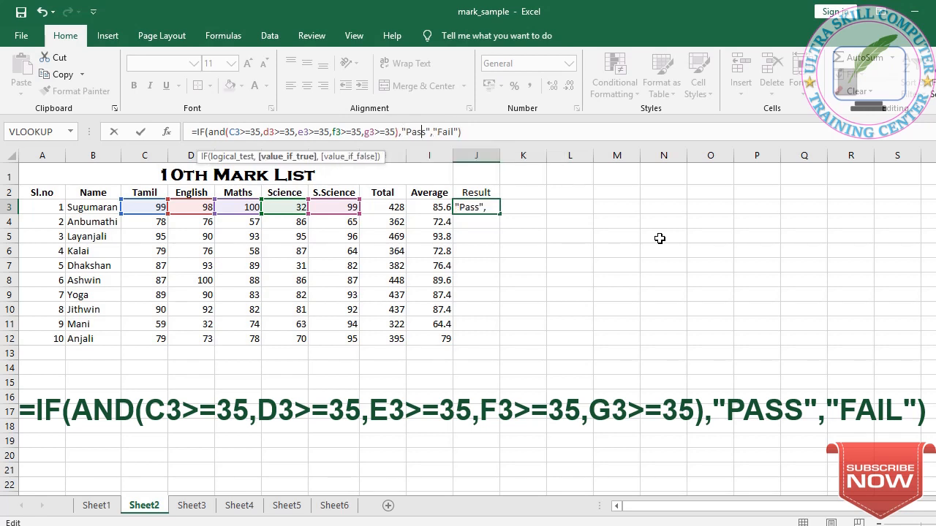
pyautogui.press('Right')
pyautogui.press('Right')
pyautogui.press('Right')
pyautogui.press('Right')
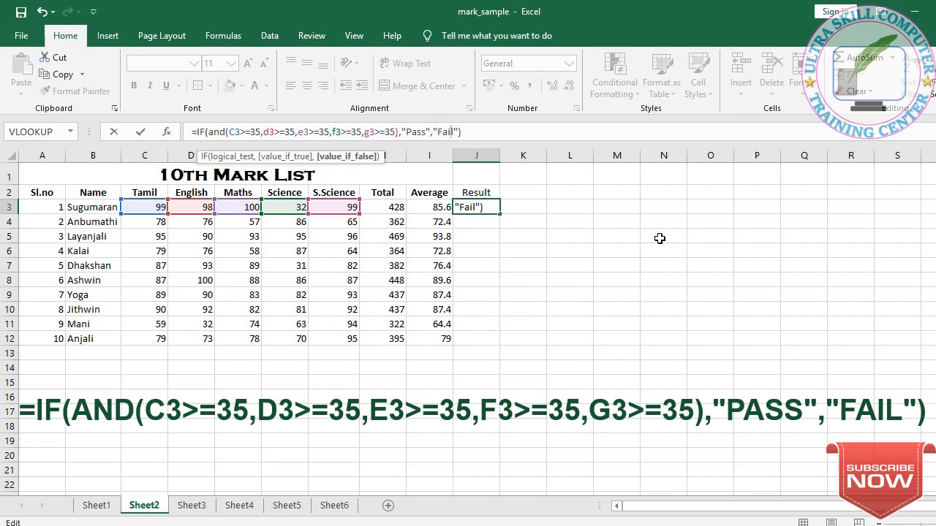
pyautogui.press('Left')
pyautogui.press('Left')
pyautogui.press('Left')
pyautogui.press('Left')
pyautogui.press('Left')
pyautogui.press('Left')
pyautogui.press('Left')
pyautogui.press('Left')
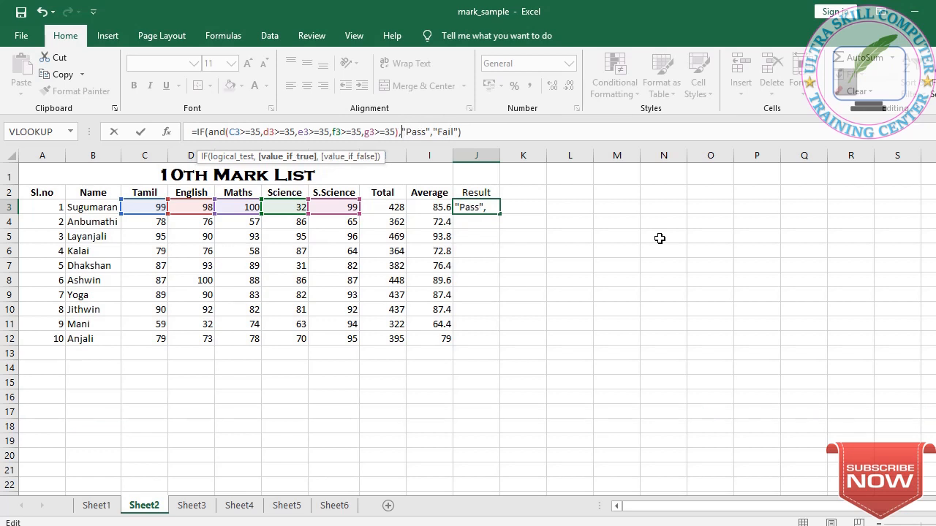
pyautogui.press('Left')
pyautogui.press('Left')
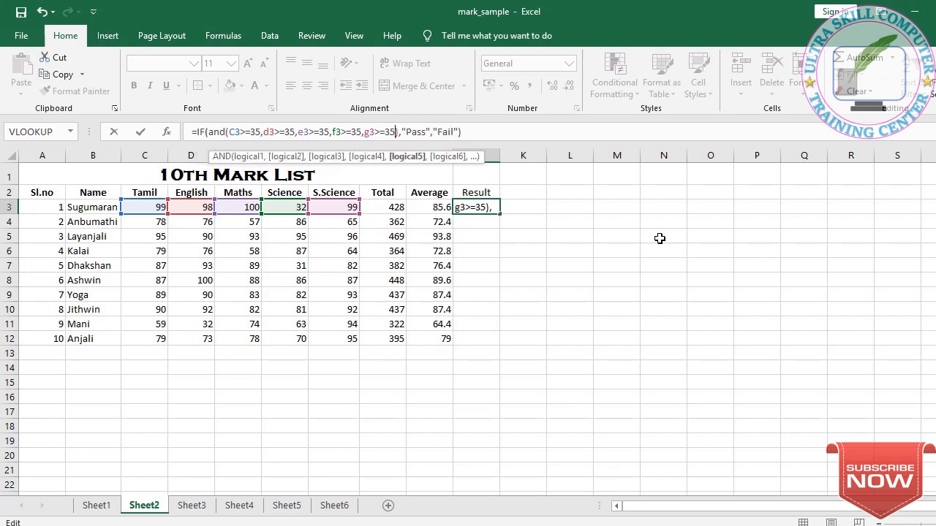
pyautogui.press('Left')
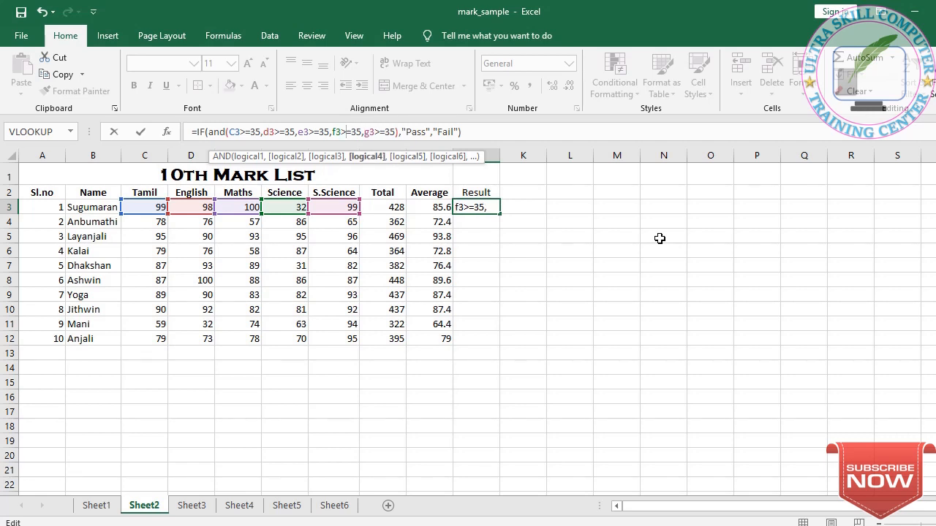
pyautogui.press('Right')
pyautogui.press('Right')
pyautogui.press('Right')
pyautogui.press('Right')
pyautogui.press('Right')
pyautogui.press('Right')
pyautogui.press('Right')
pyautogui.press('Right')
pyautogui.press('Right')
pyautogui.press('Right')
pyautogui.press('Right')
pyautogui.press('Right')
pyautogui.press('Right')
pyautogui.press('Right')
pyautogui.press('Right')
pyautogui.press('Right')
pyautogui.press('Right')
pyautogui.press('Right')
pyautogui.press('Right')
pyautogui.press('Right')
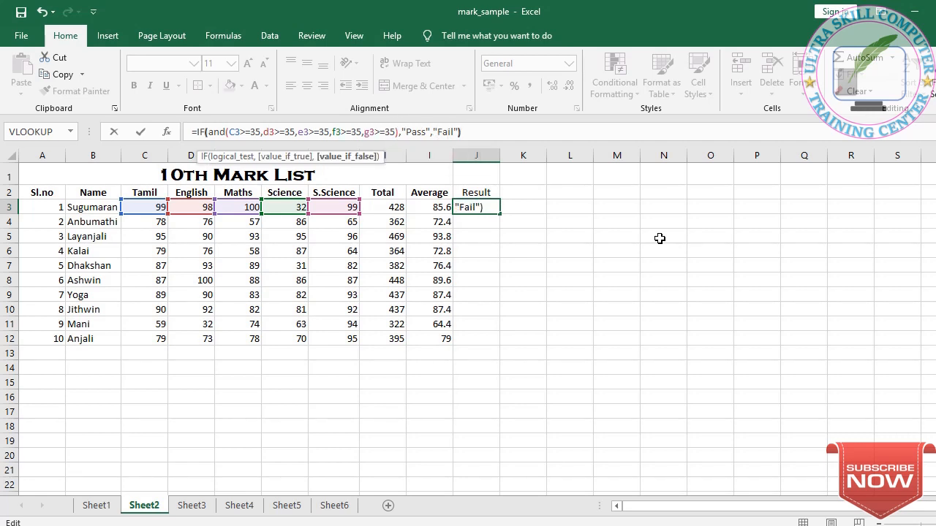
pyautogui.press('Right')
pyautogui.press('Return')
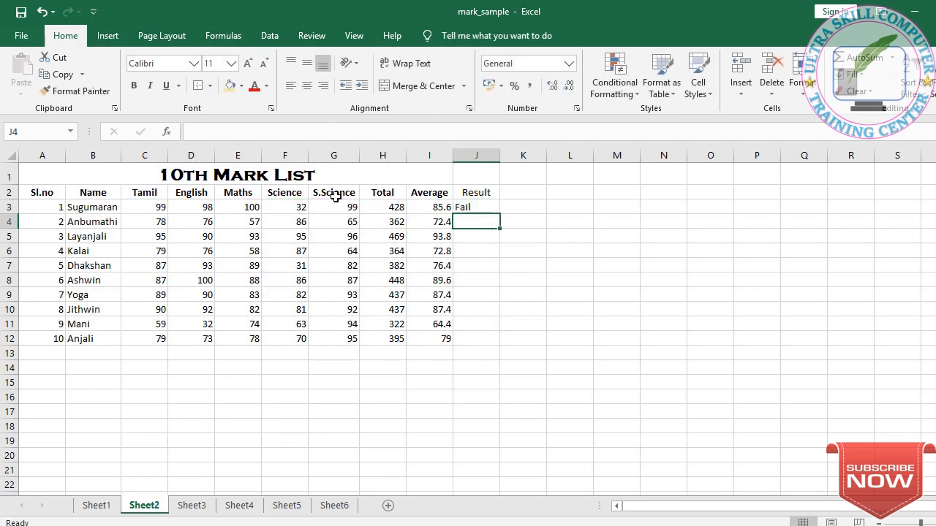
# Step: Change the first student's Science mark to 99
pyautogui.click(292, 208)
pyautogui.write('99')
pyautogui.press('Return')
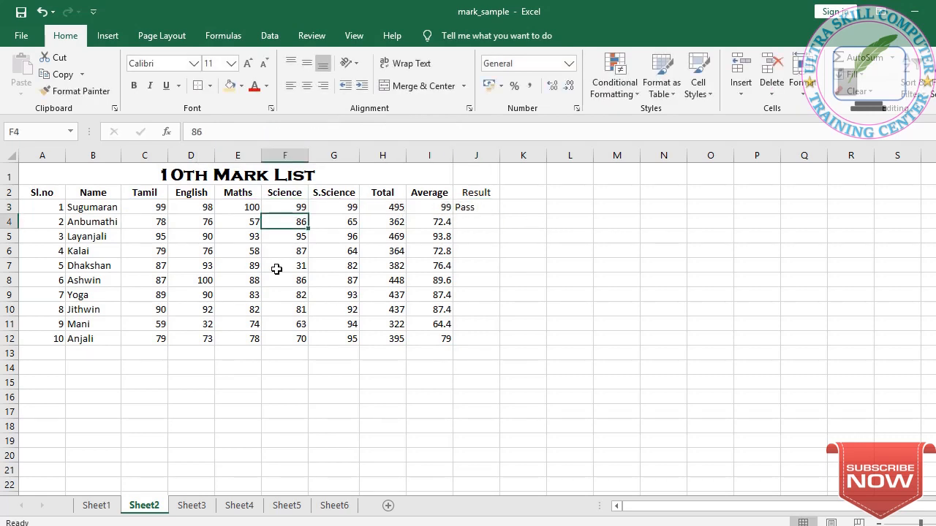
# Step: Fill the Result formula down from J3 through J12 and check the students' results
pyautogui.click(485, 220)
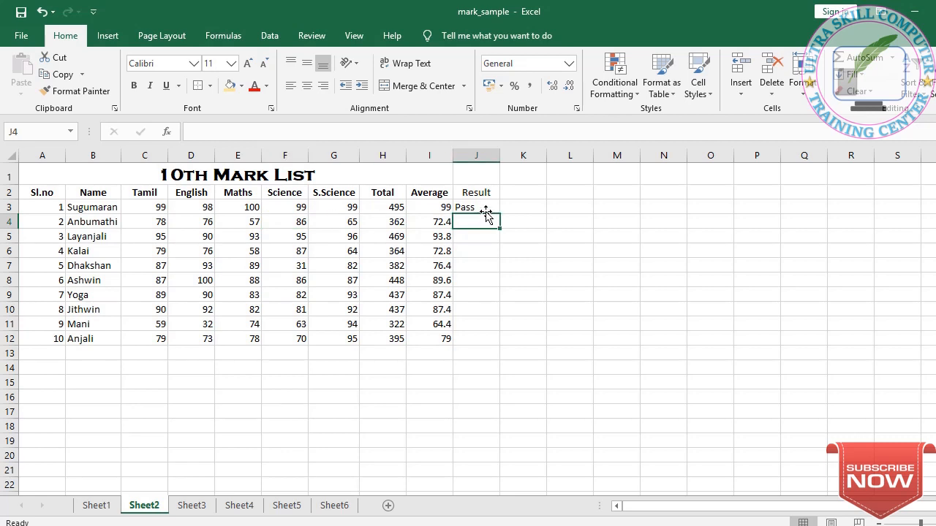
pyautogui.click(486, 207)
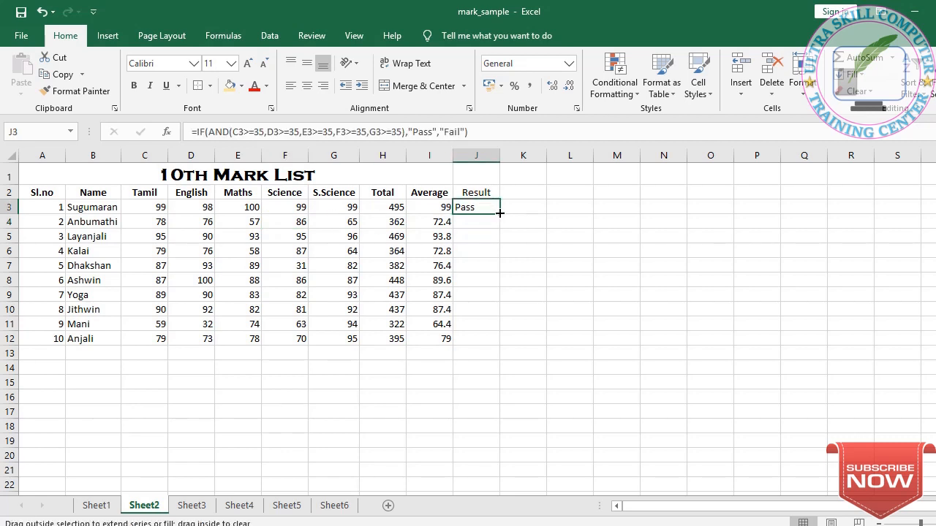
pyautogui.doubleClick(501, 213)
pyautogui.click(472, 326)
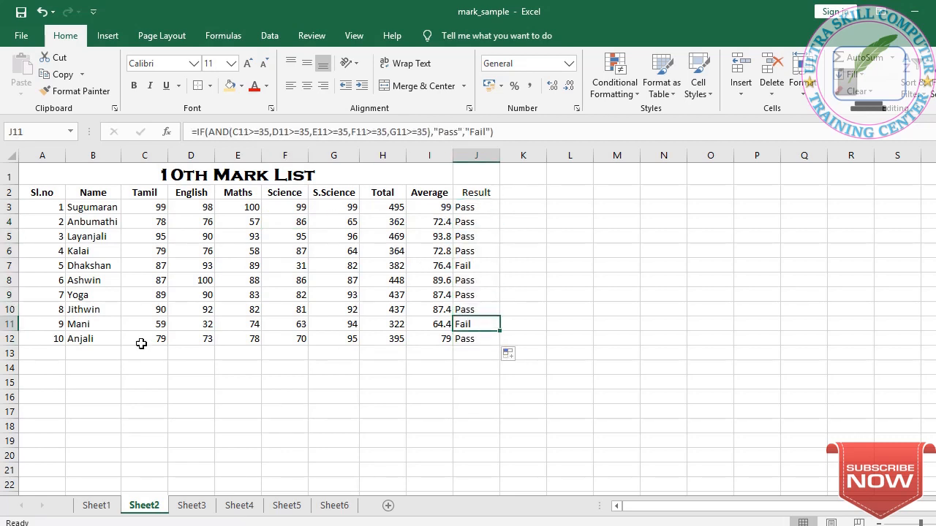
pyautogui.click(197, 324)
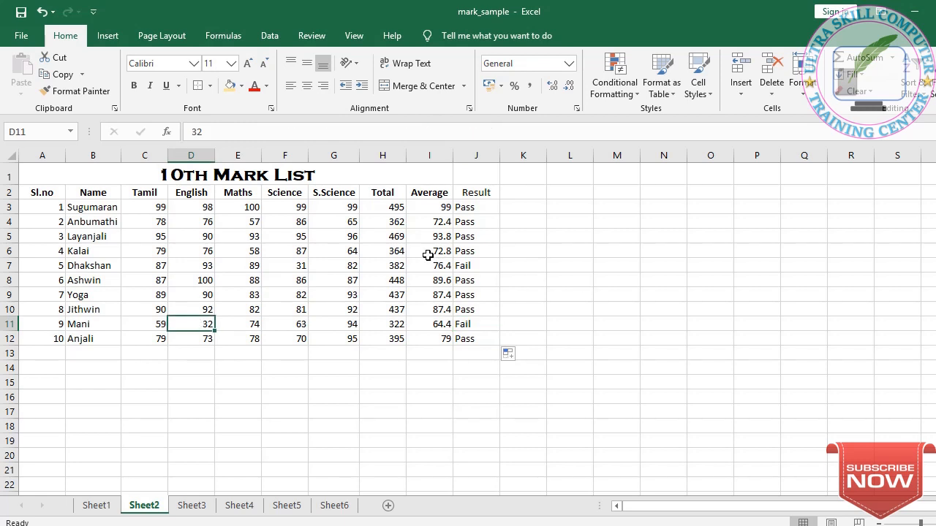
pyautogui.click(454, 266)
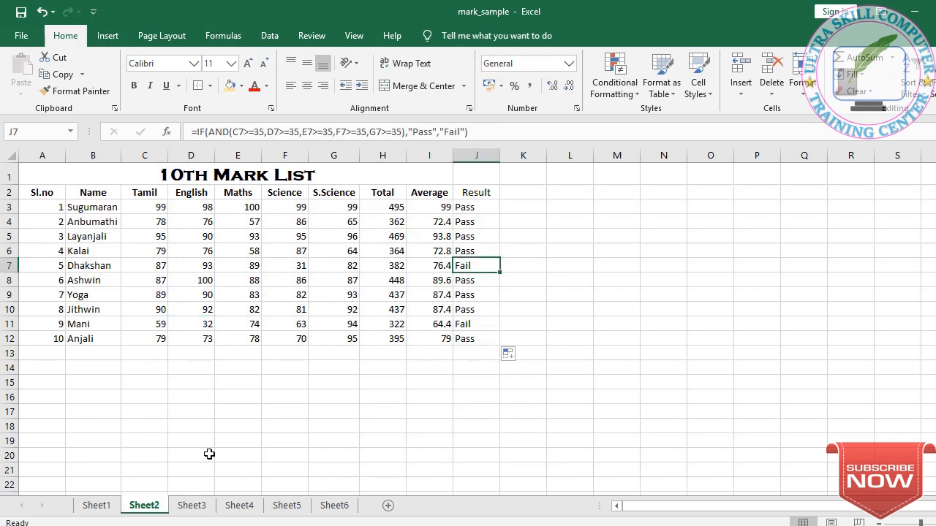